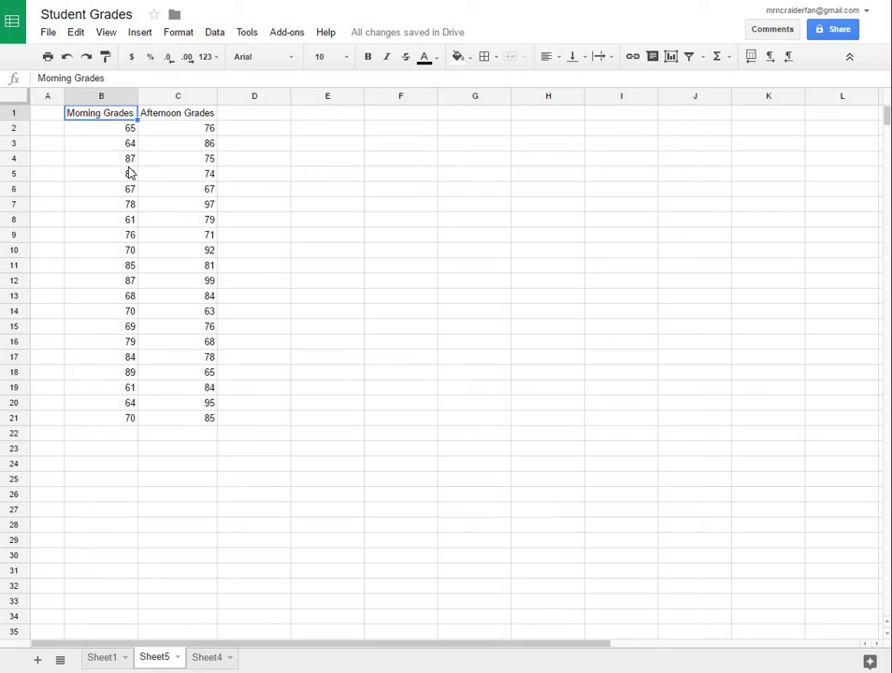
Start the XLMiner Analysis ToolPak add-on and open its Descriptive Statistics tool.
click(165, 110)
click(98, 115)
click(291, 33)
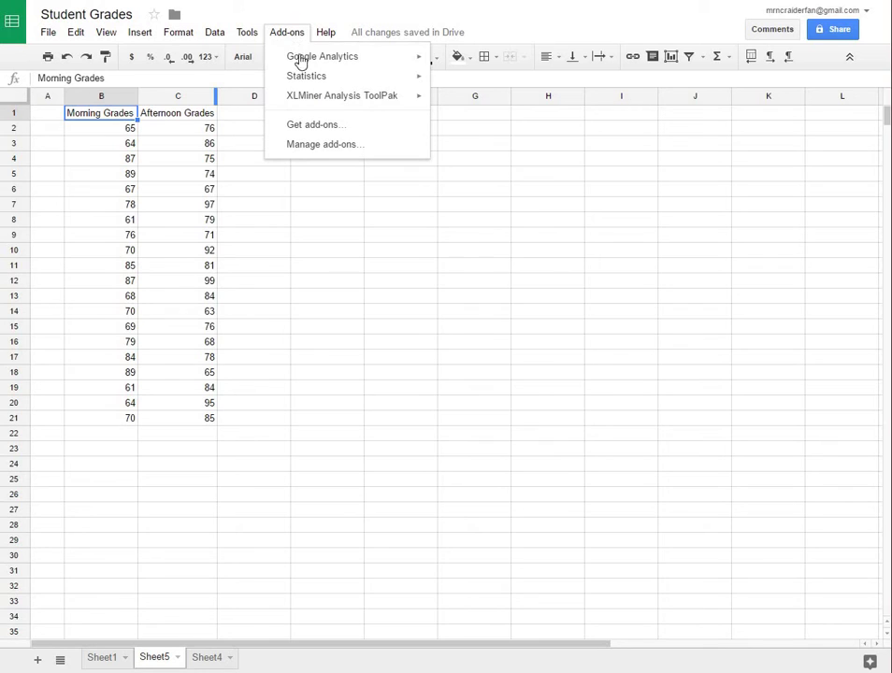
mouse_move(309, 102)
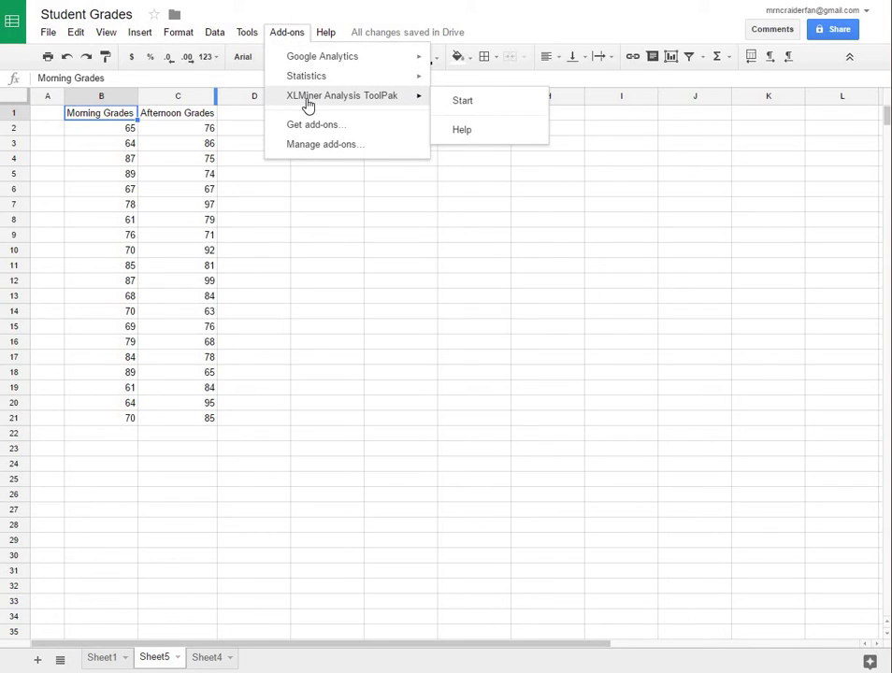
click(462, 101)
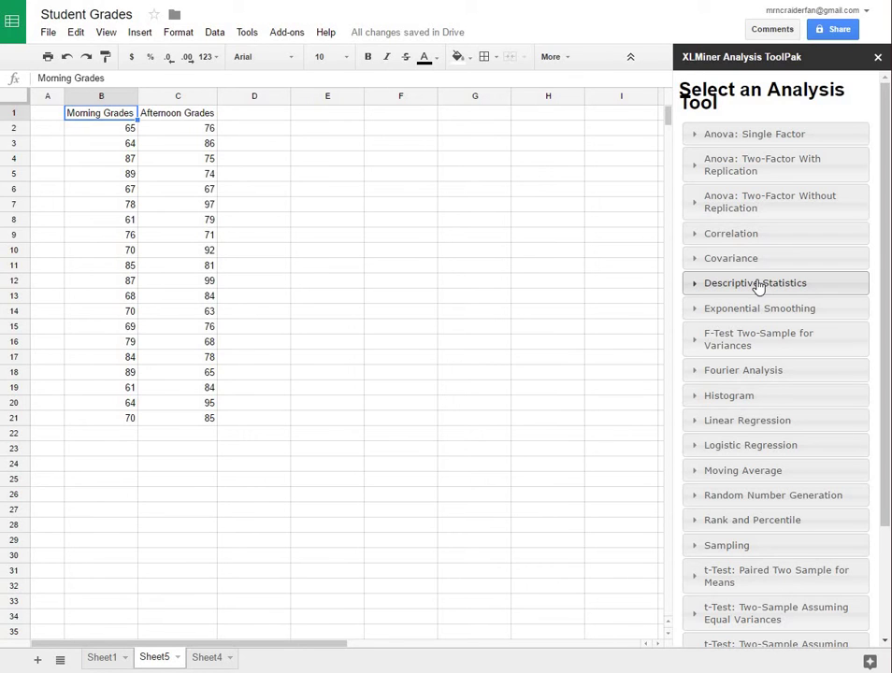
click(758, 284)
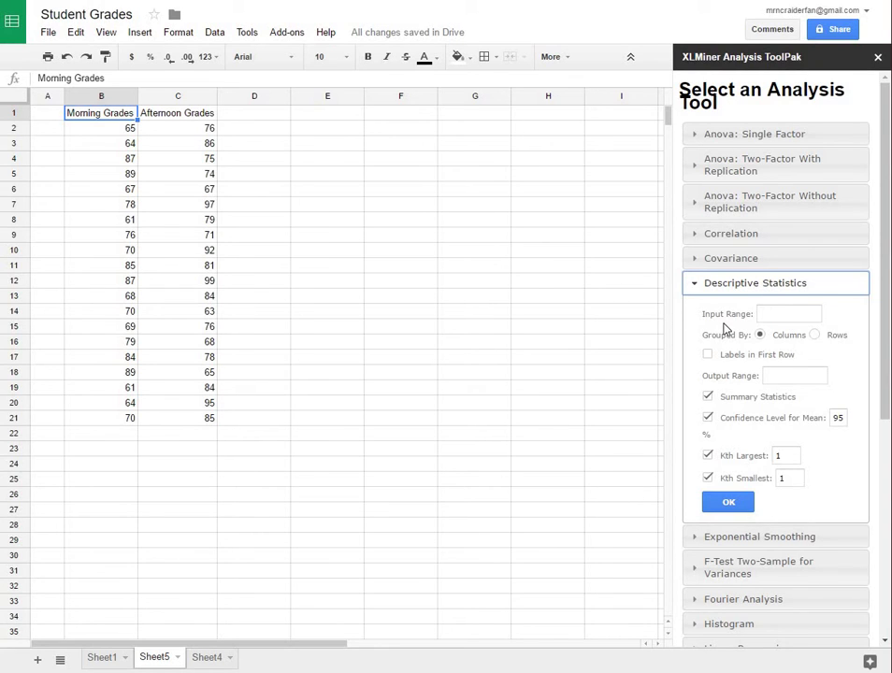
Set the Descriptive Statistics input range to B1:C21, with labels in the first row.
click(785, 313)
text(B1)
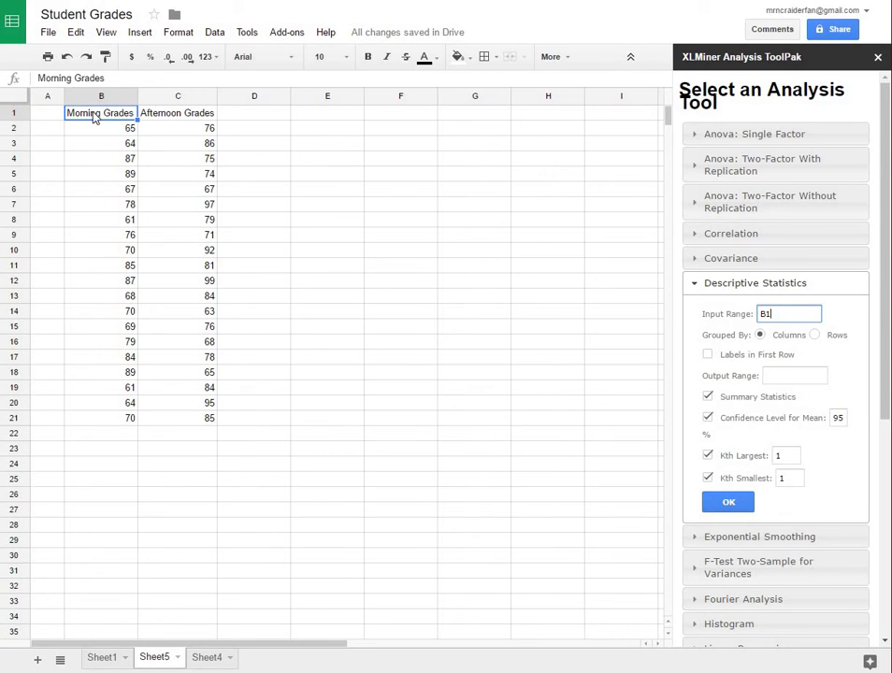
mouse_move(75, 114)
mouse_down()
mouse_move(180, 232)
mouse_move(181, 388)
mouse_move(191, 422)
mouse_up()
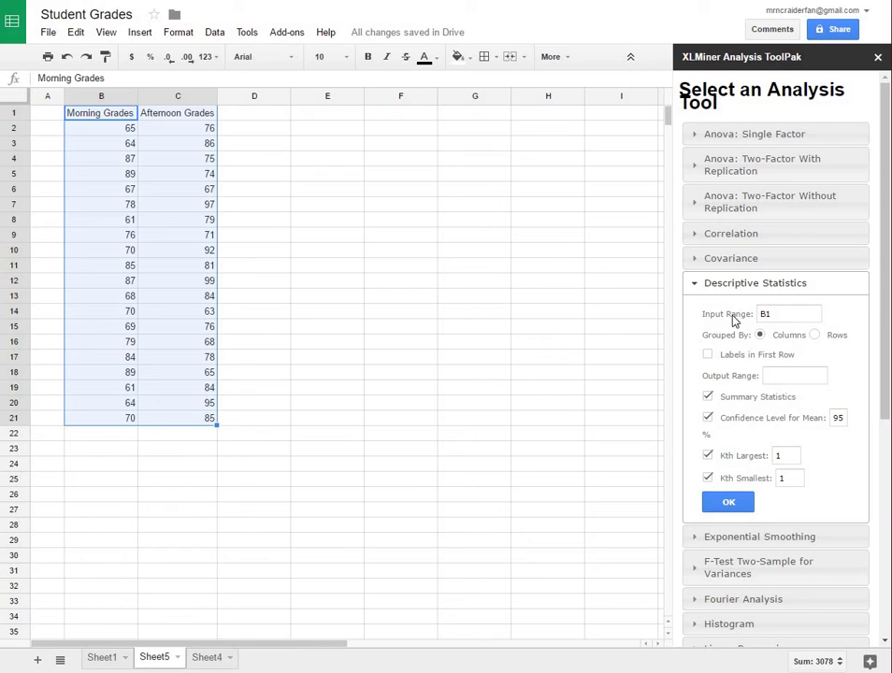
click(814, 313)
text(:C21)
click(708, 358)
click(805, 376)
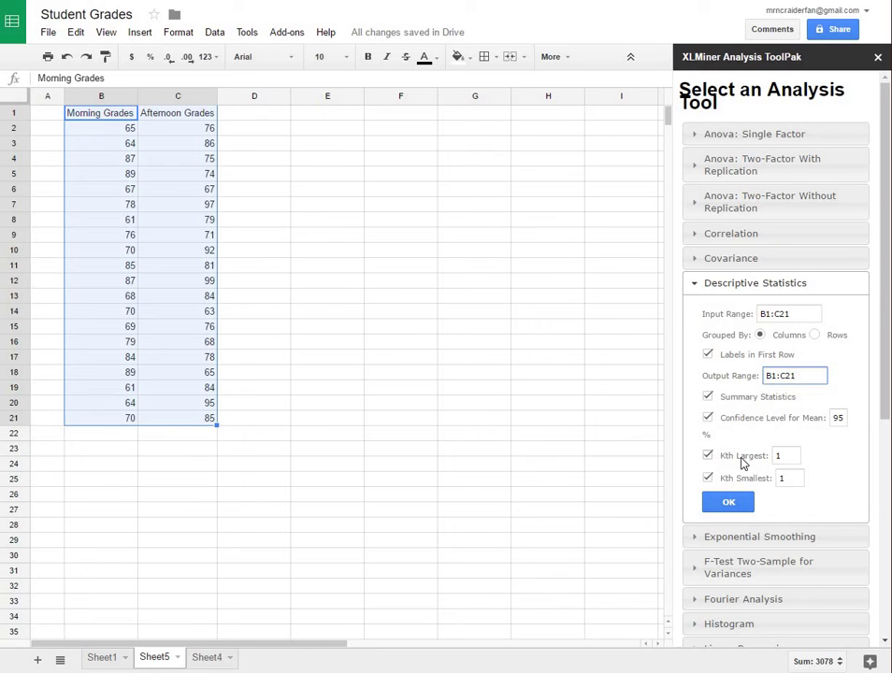
click(735, 506)
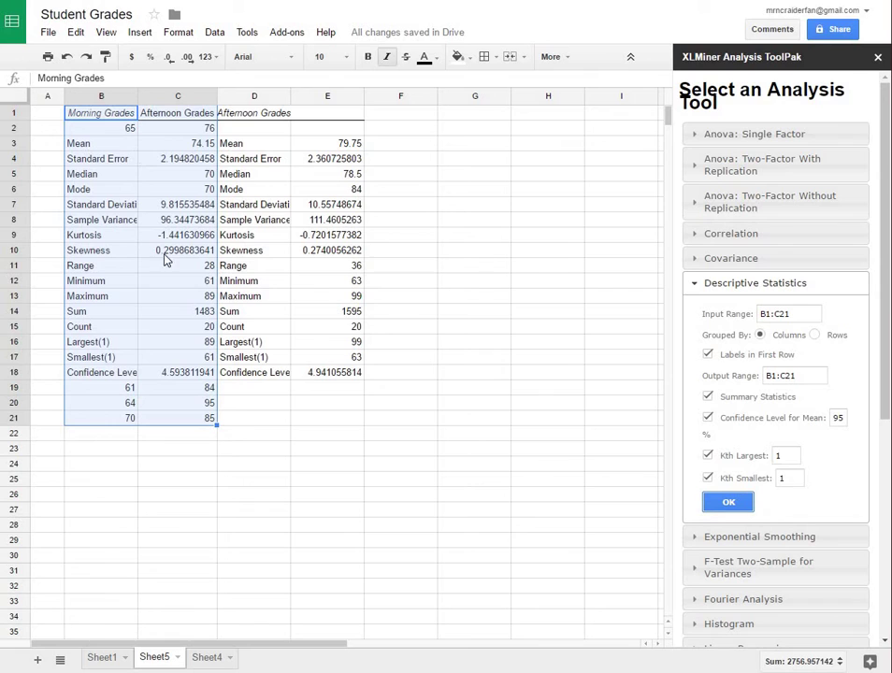
click(66, 57)
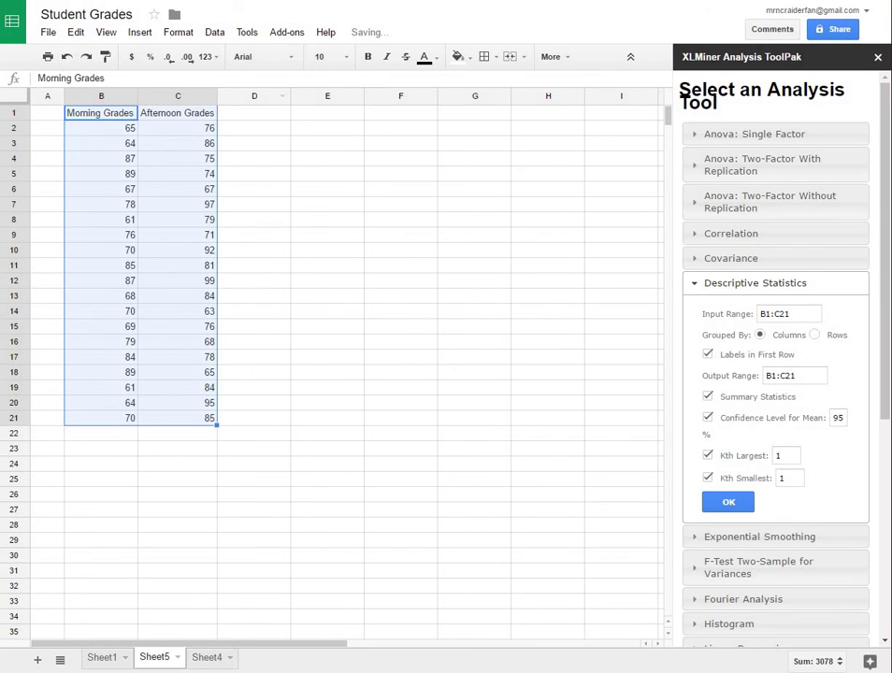
Generate the descriptive statistics with the output range at E1, leaving out the Kth Largest and Kth Smallest values.
click(811, 375)
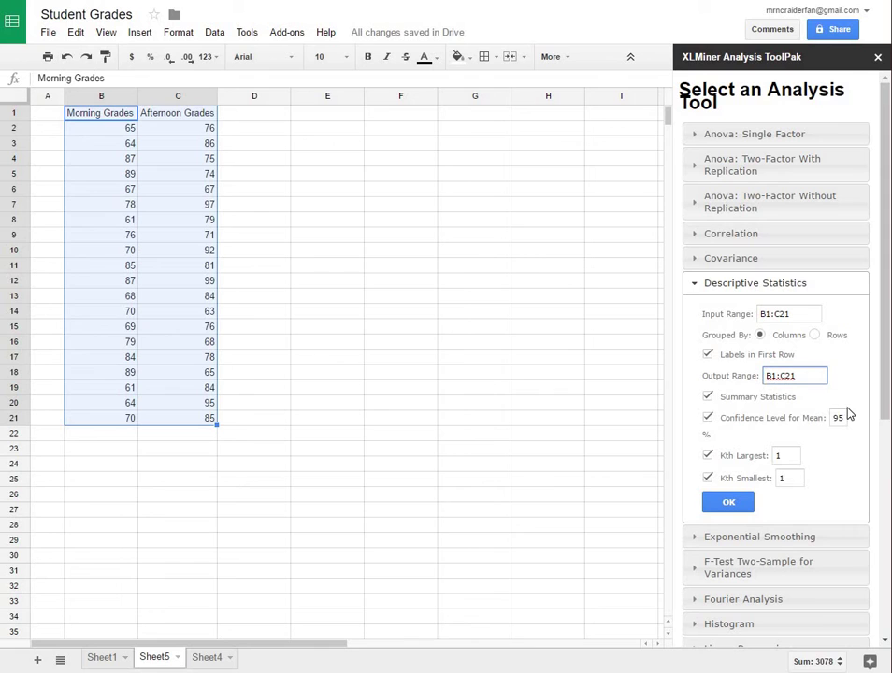
click(312, 117)
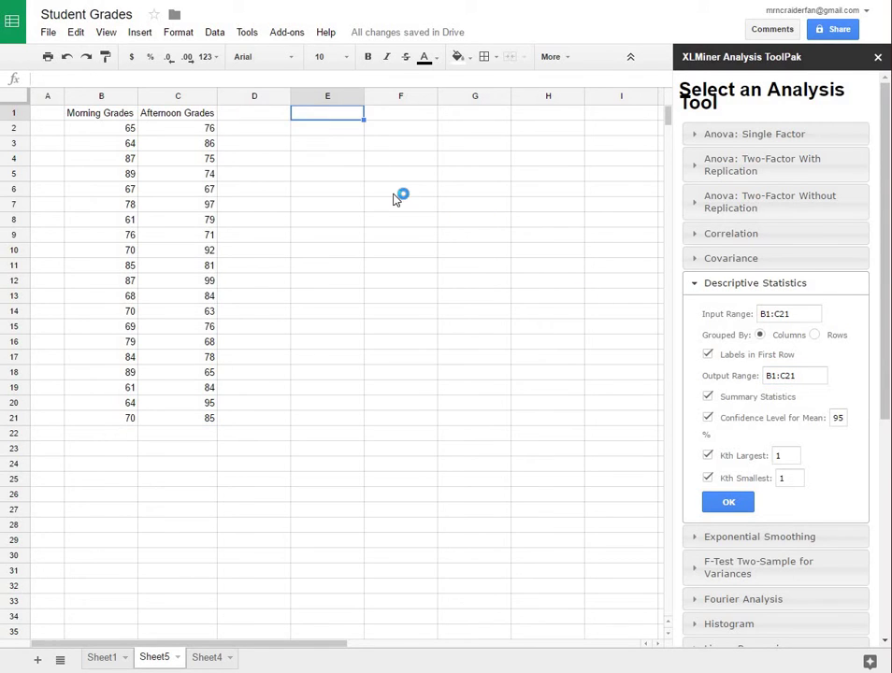
triple_click(822, 375)
text(E1)
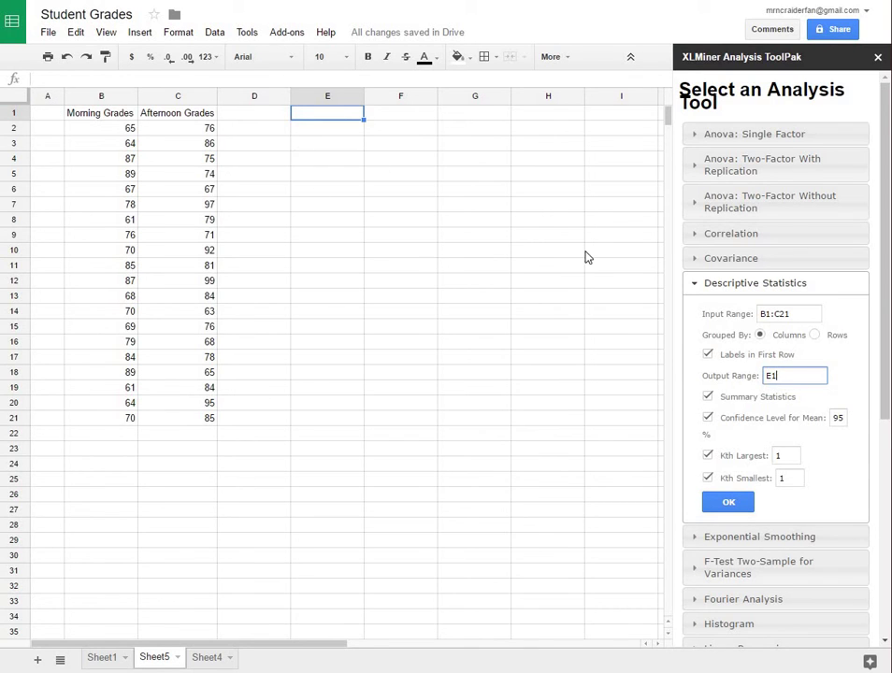
click(712, 474)
click(707, 455)
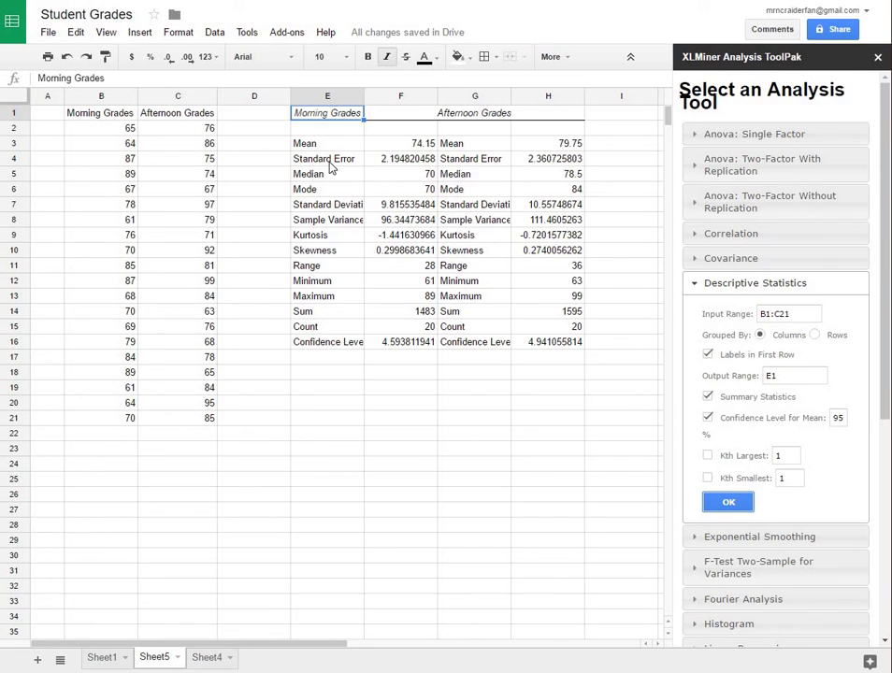
Compare the mean and median of the morning and afternoon grades in the summary statistics.
drag(310, 148, 552, 149)
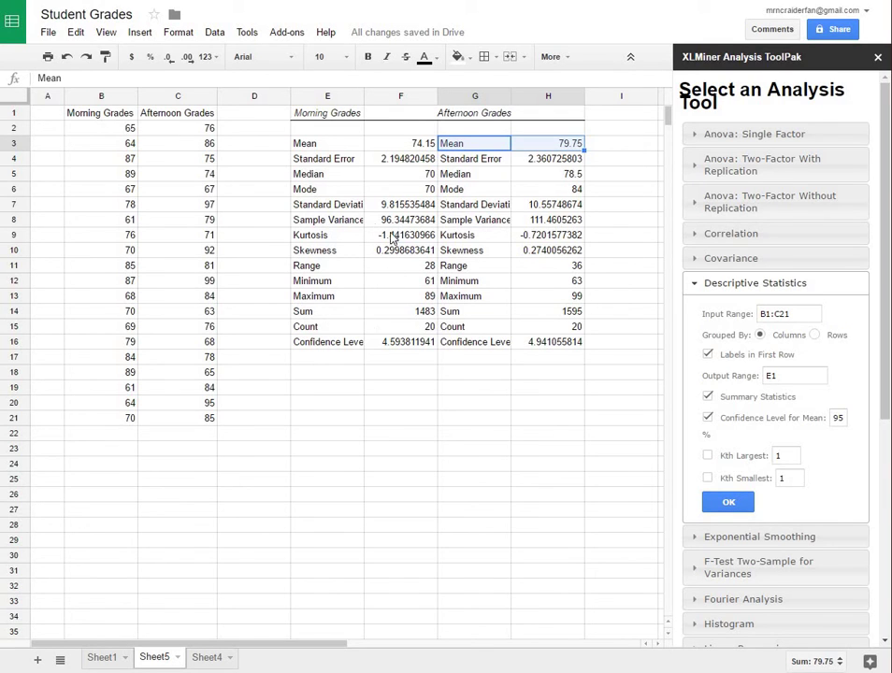
click(413, 177)
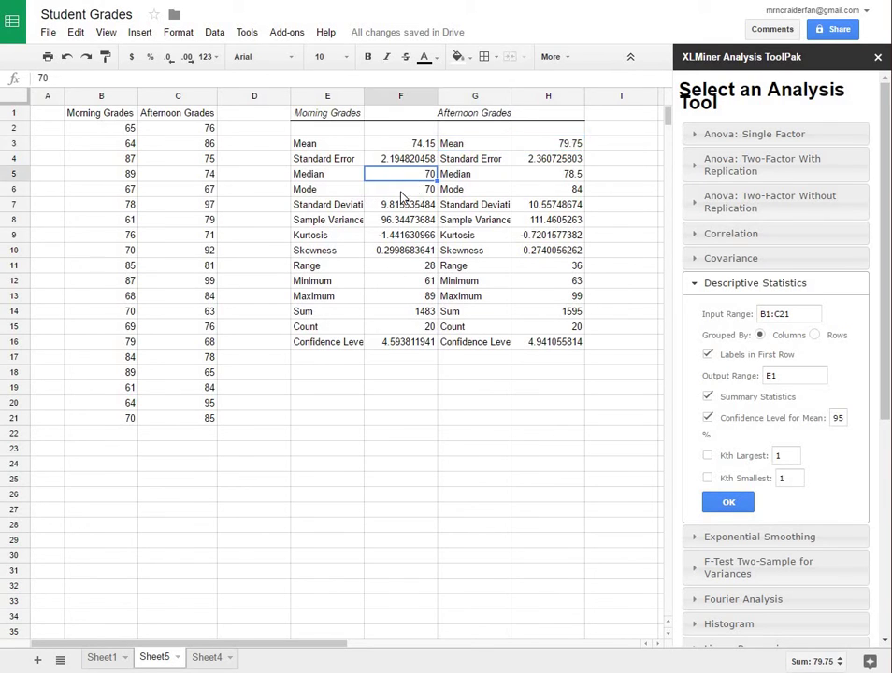
click(529, 179)
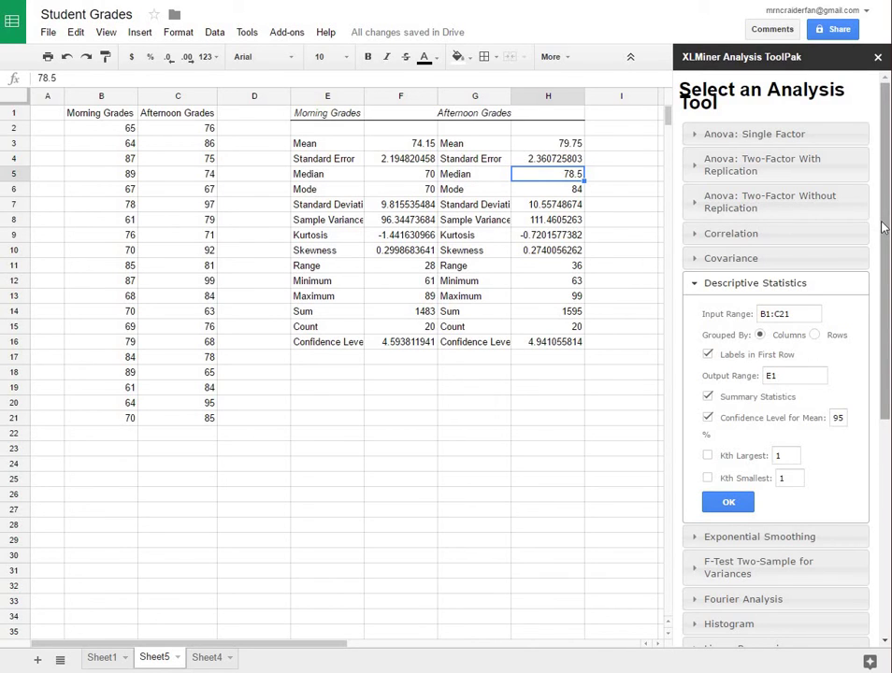
Open the t-Test: Paired Two Sample for Means tool and set its Variable 1 Range to B1:B21.
scroll(882, 261, down, 2)
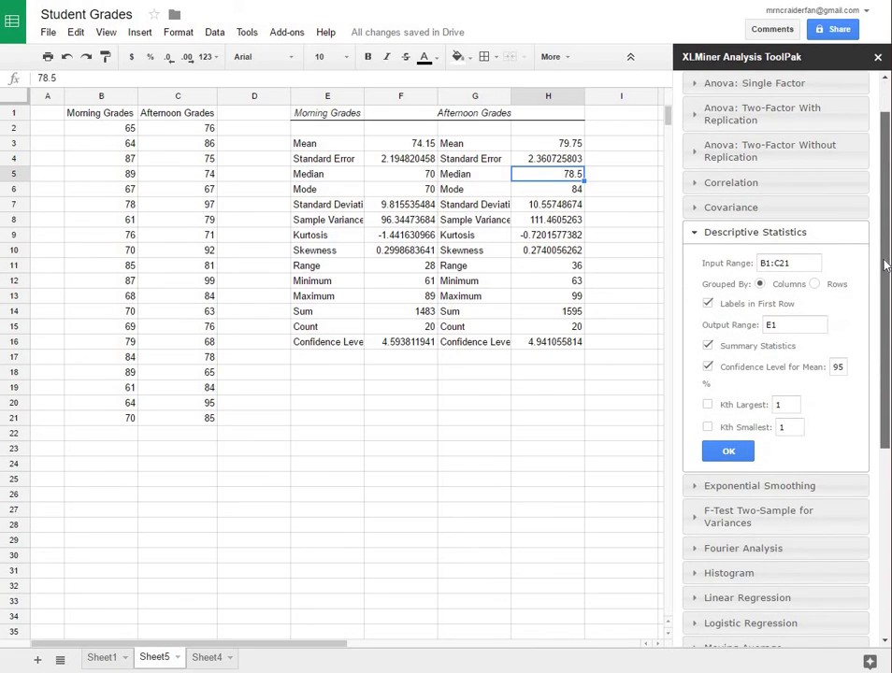
scroll(886, 313, down, 5)
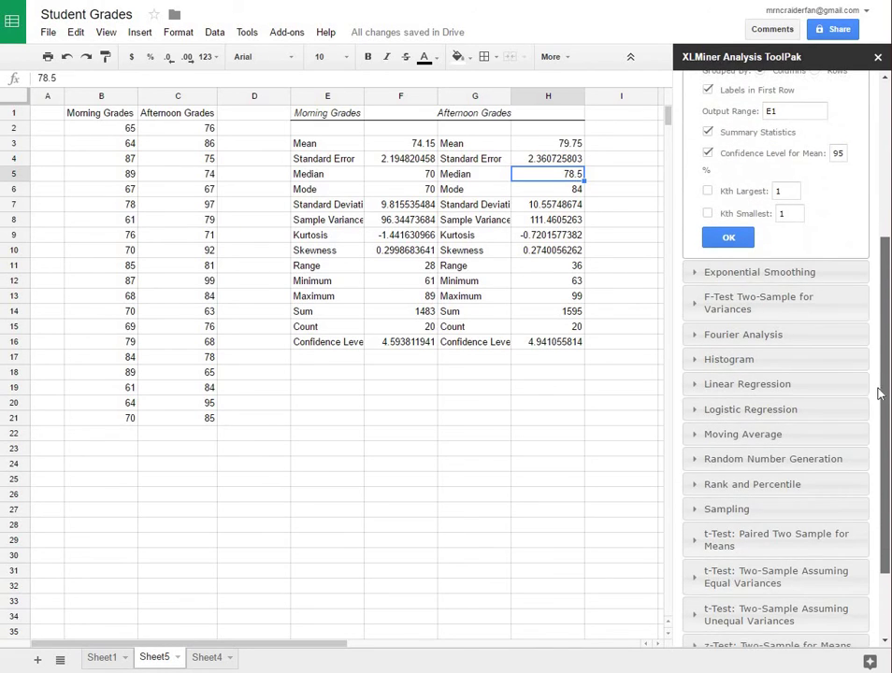
scroll(876, 423, down, 3)
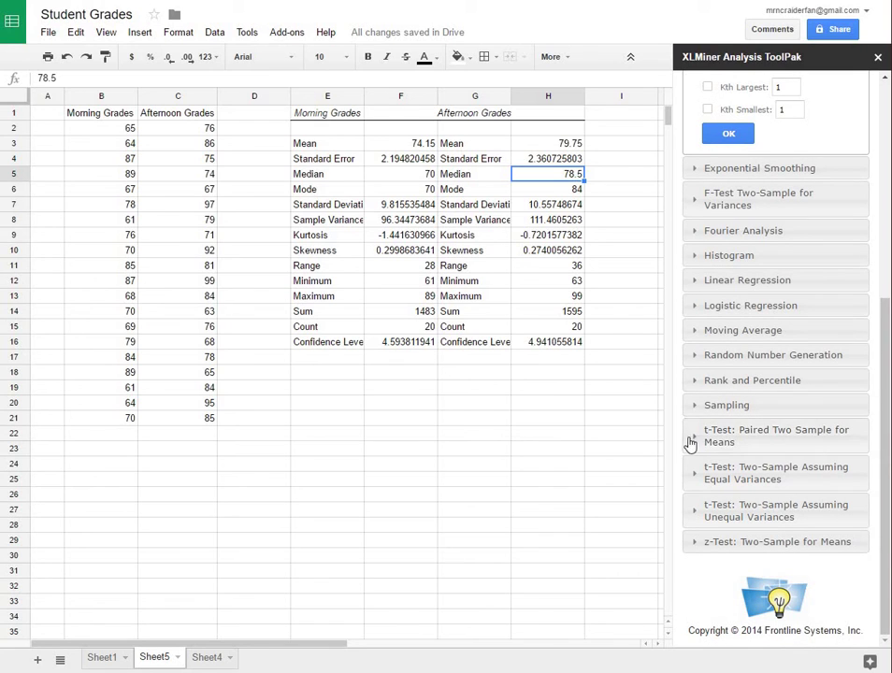
click(782, 445)
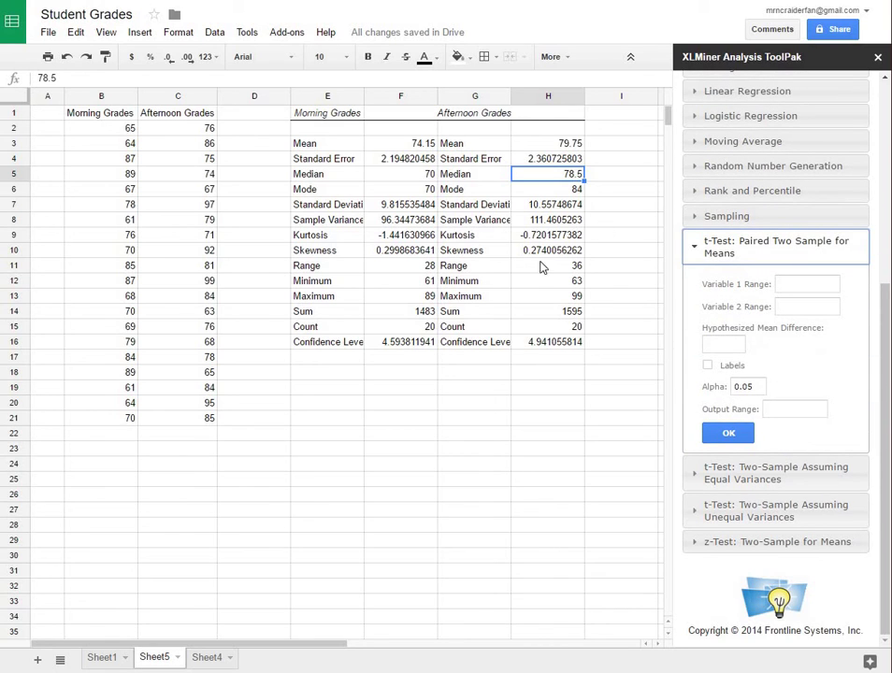
click(806, 283)
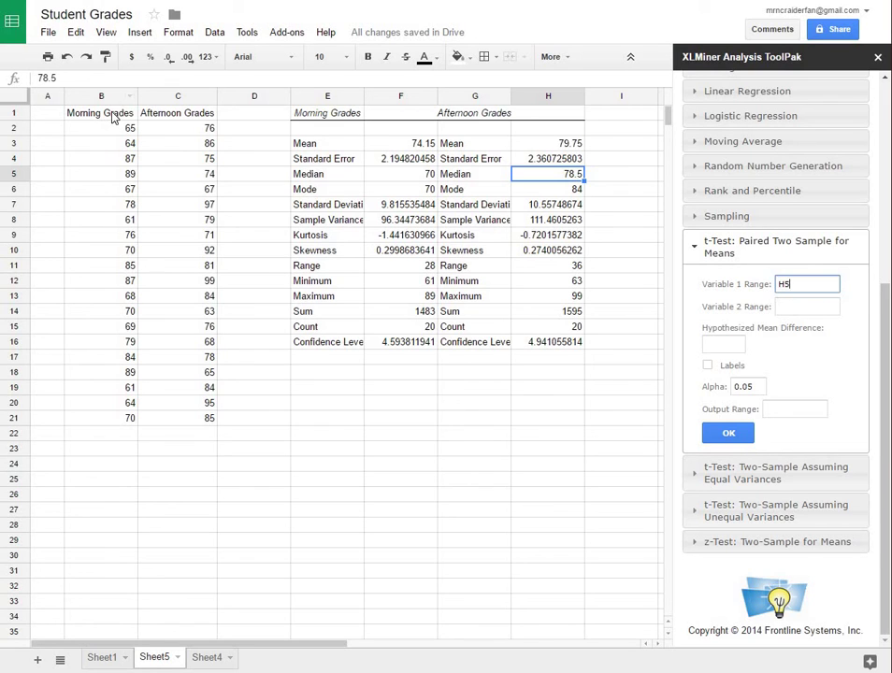
drag(112, 113, 110, 420)
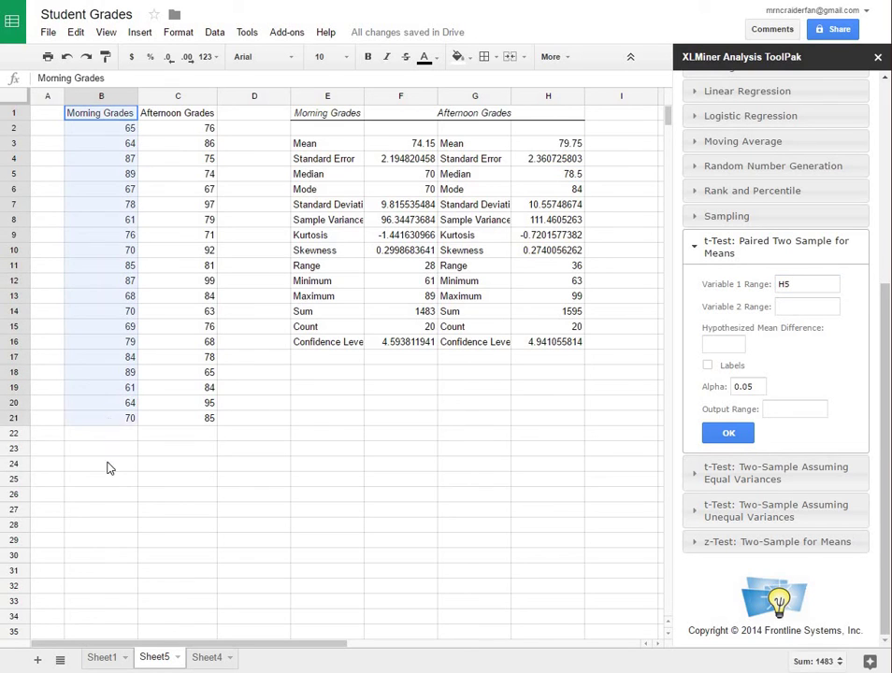
click(806, 285)
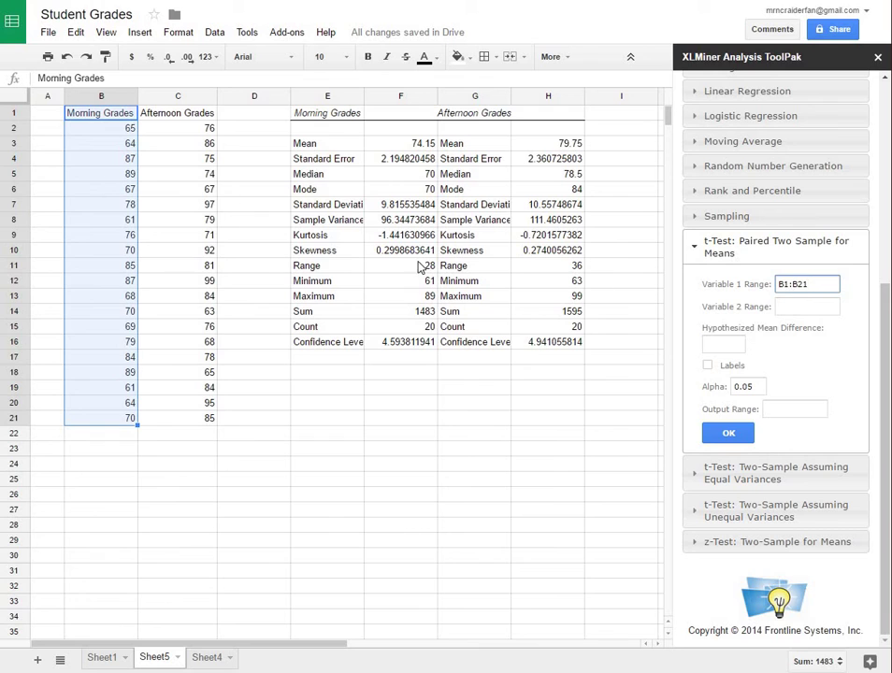
Set the t-test's Variable 2 Range to C1:C21 and mark the ranges as containing labels.
click(827, 311)
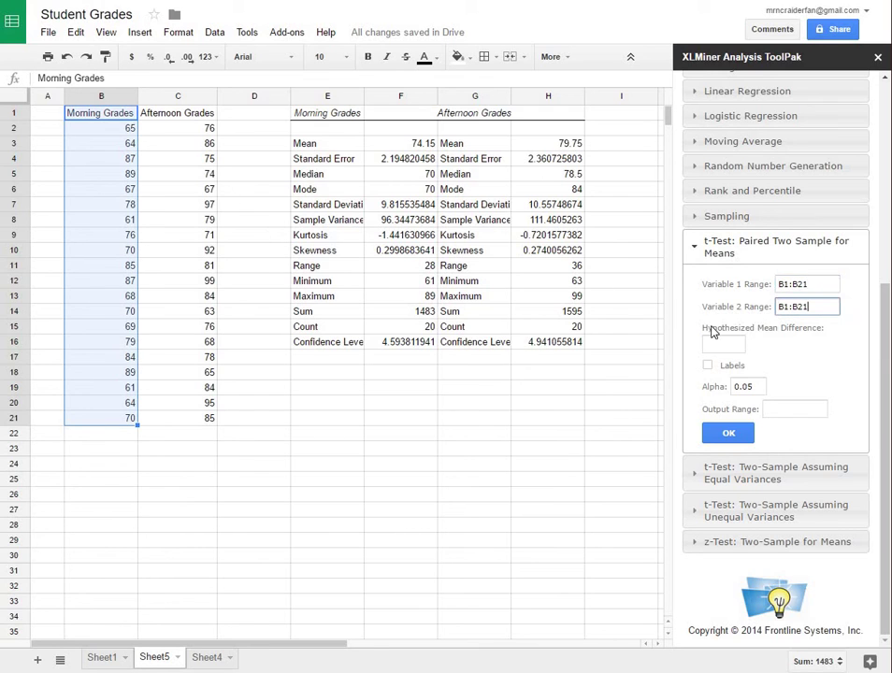
drag(177, 113, 187, 420)
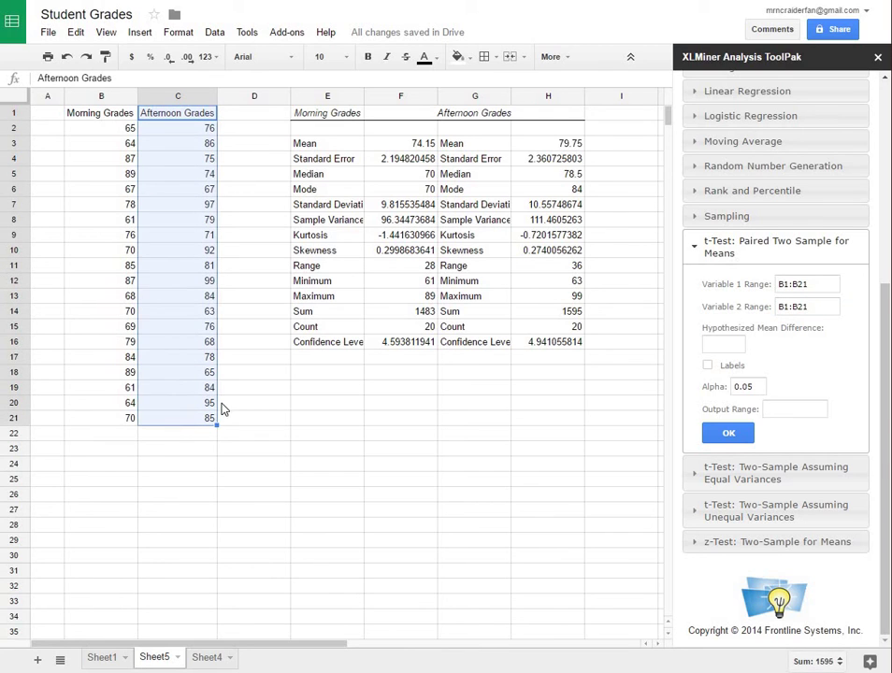
click(826, 306)
click(707, 367)
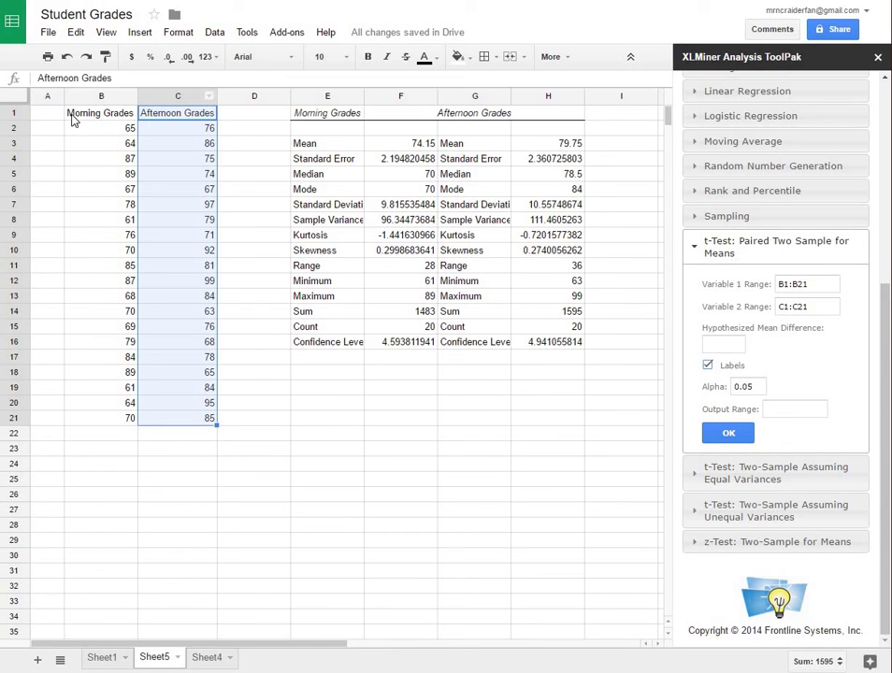
Run the paired t-test with its output at E20 and auto-fit column E to its contents.
click(808, 409)
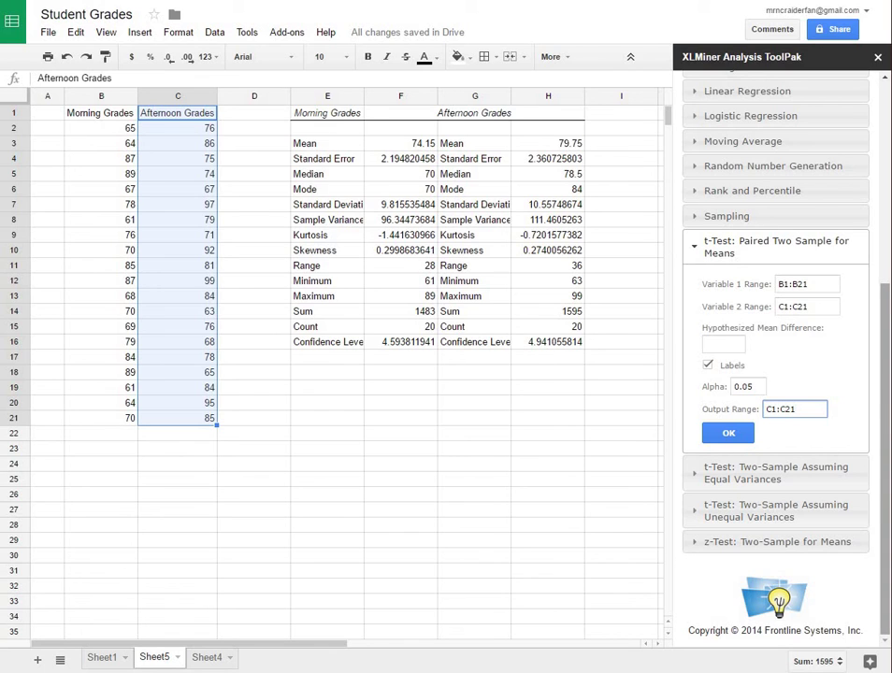
click(326, 409)
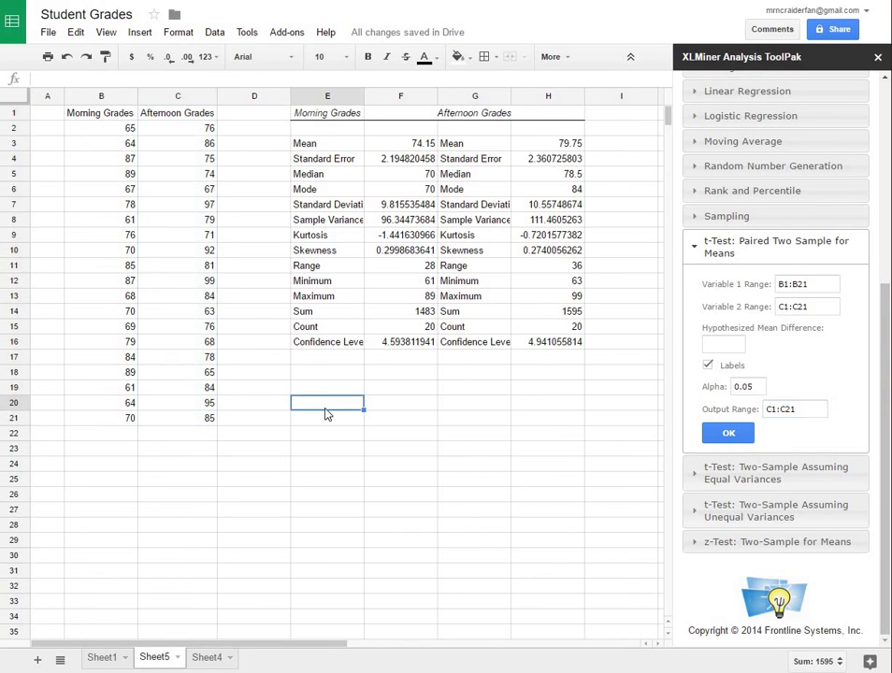
triple_click(819, 411)
text(E20)
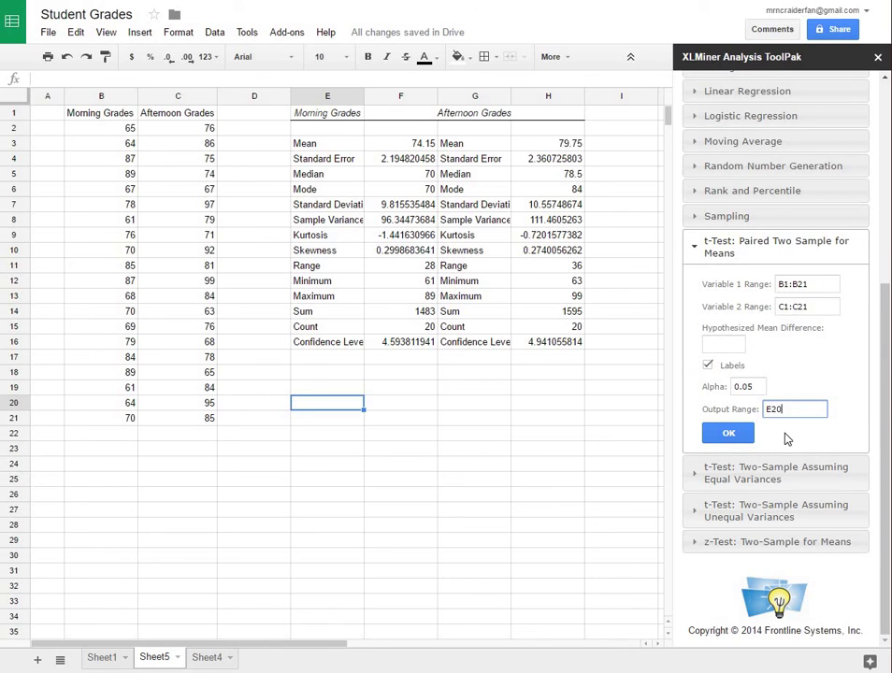
click(737, 434)
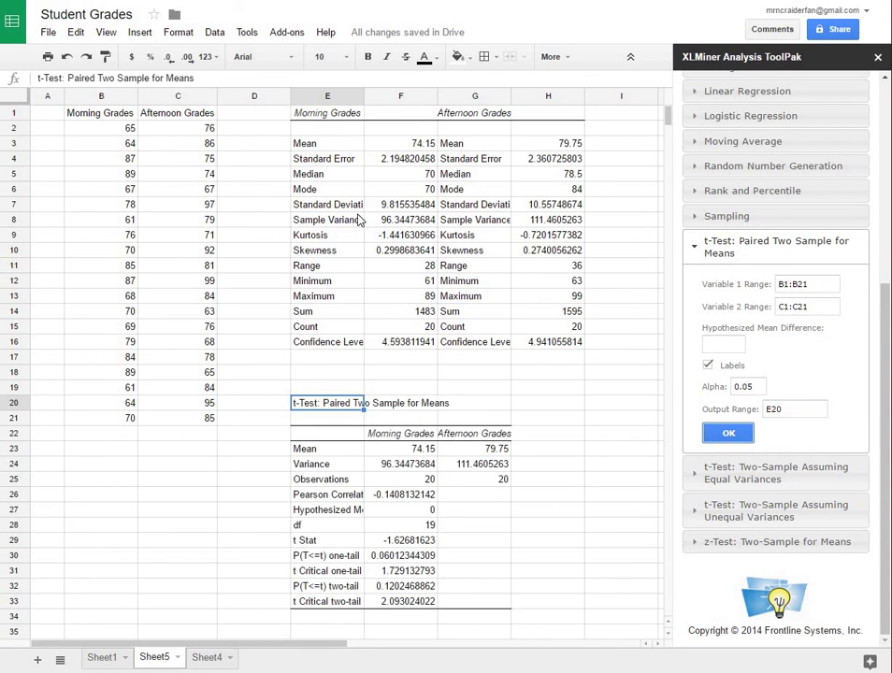
click(350, 94)
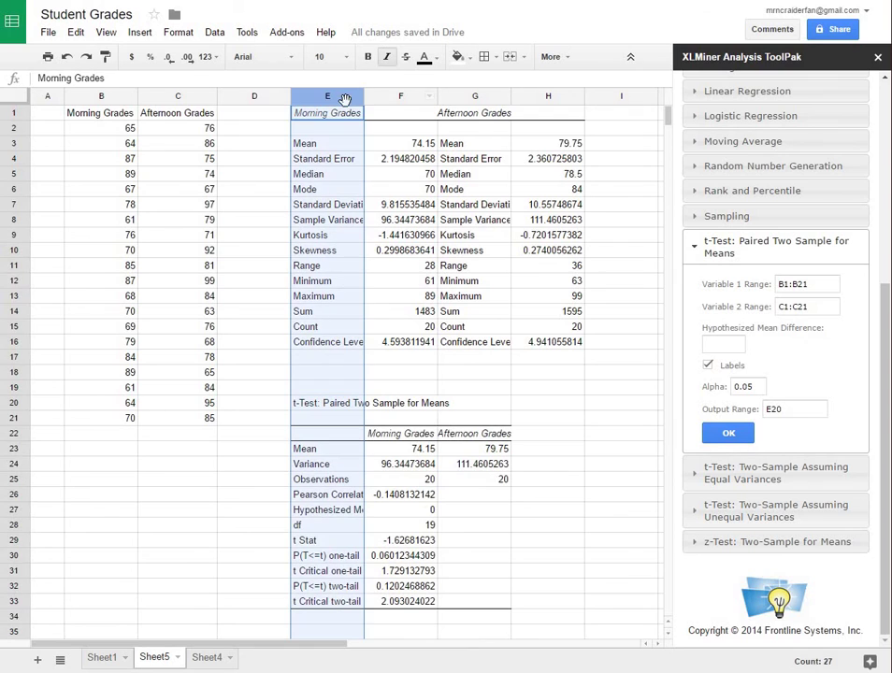
double_click(363, 94)
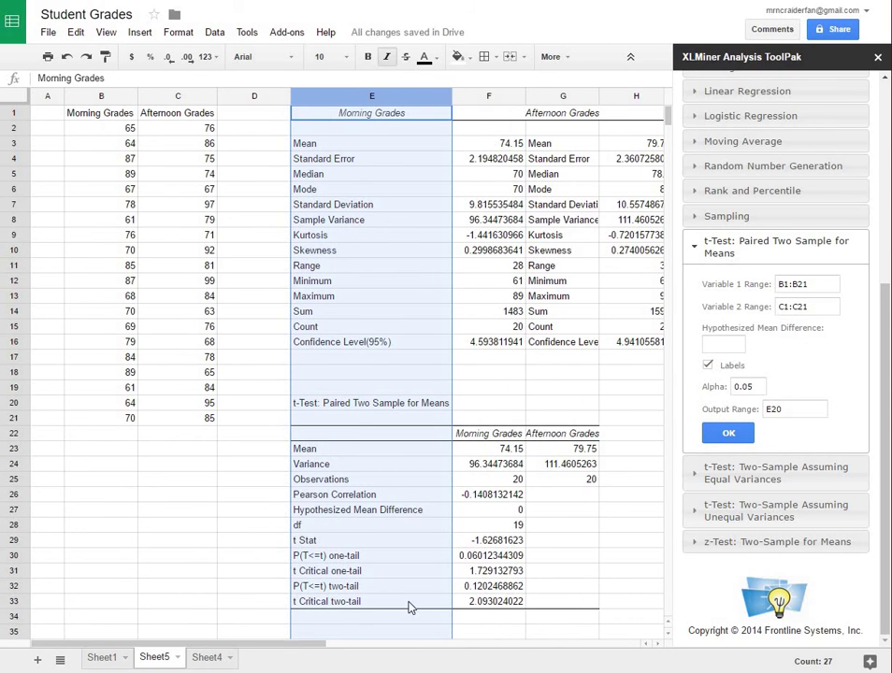
Examine the t-test's two-tail and one-tail P values, and compare the mean grades of the two classes.
click(355, 590)
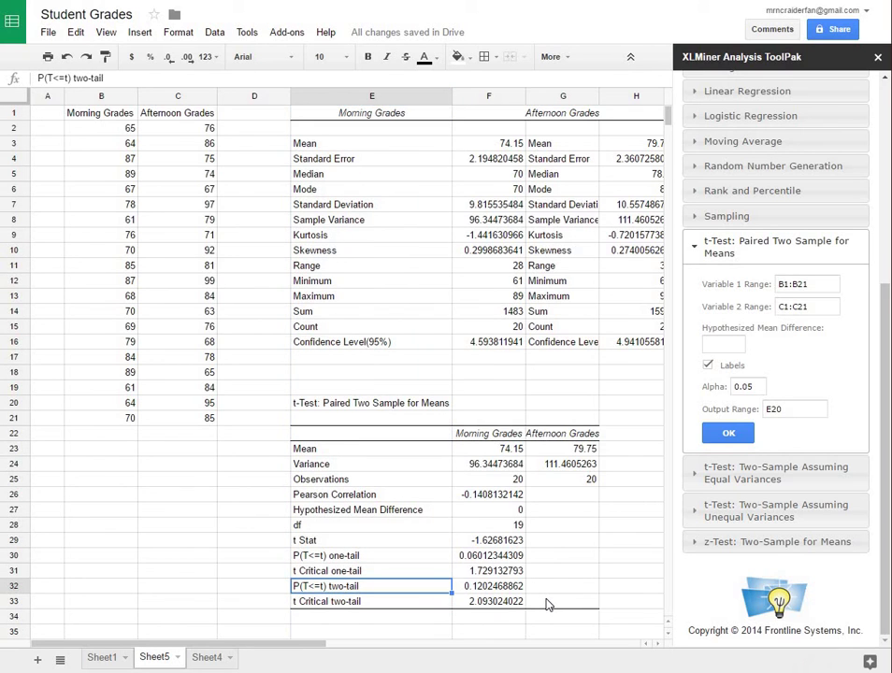
click(489, 587)
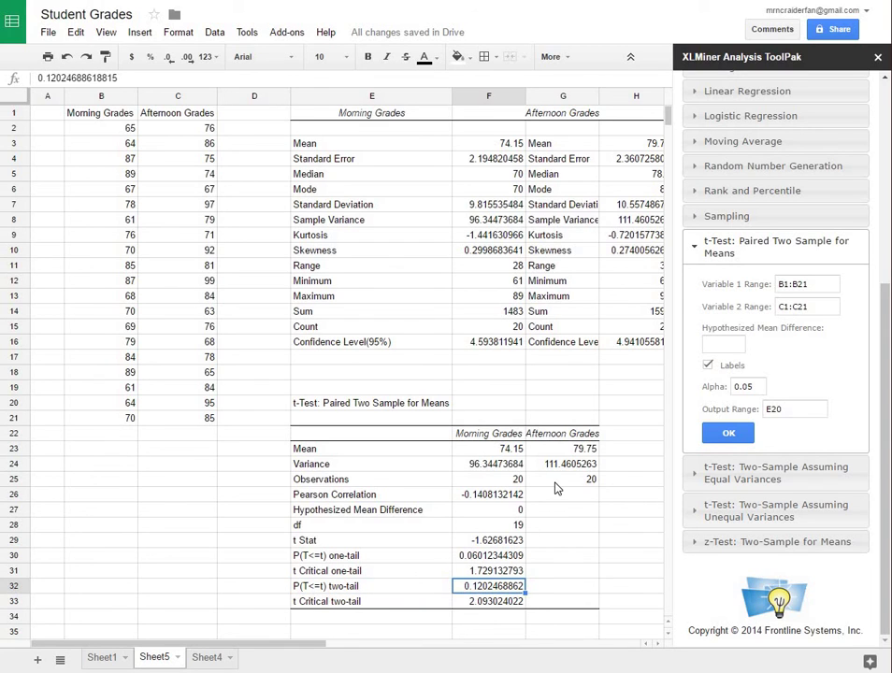
click(430, 557)
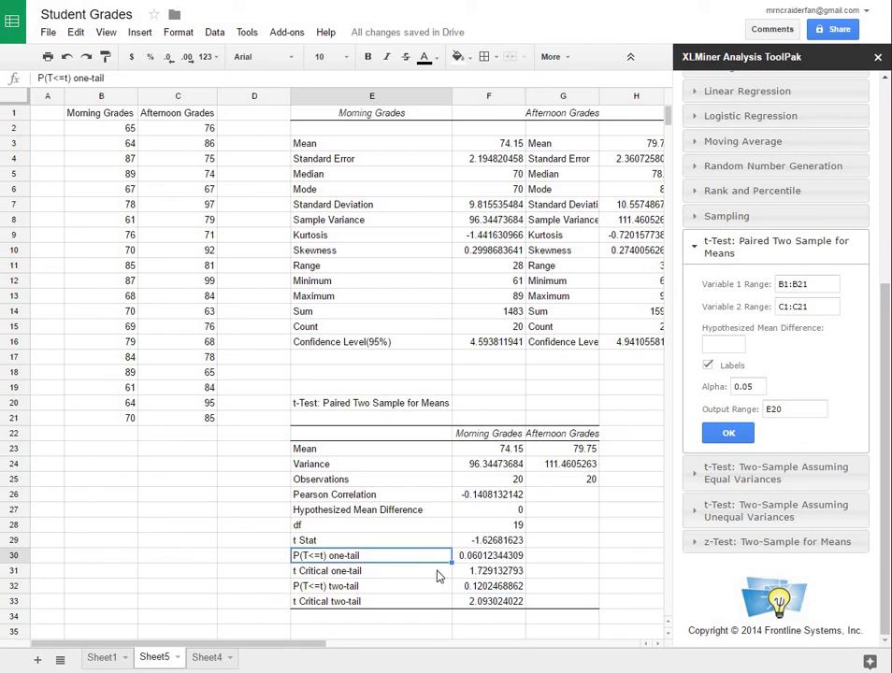
key(Right)
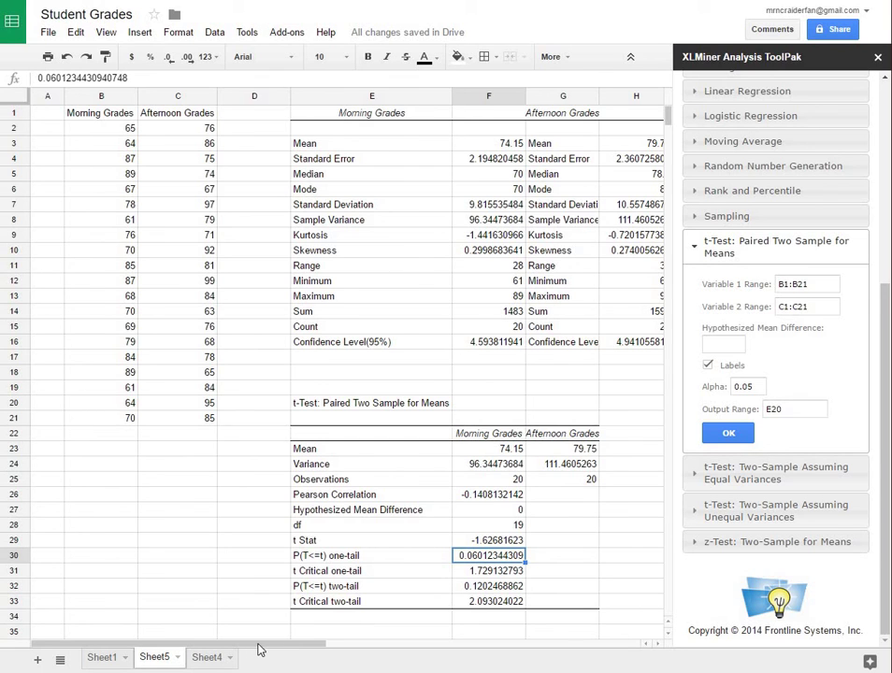
drag(259, 649, 294, 651)
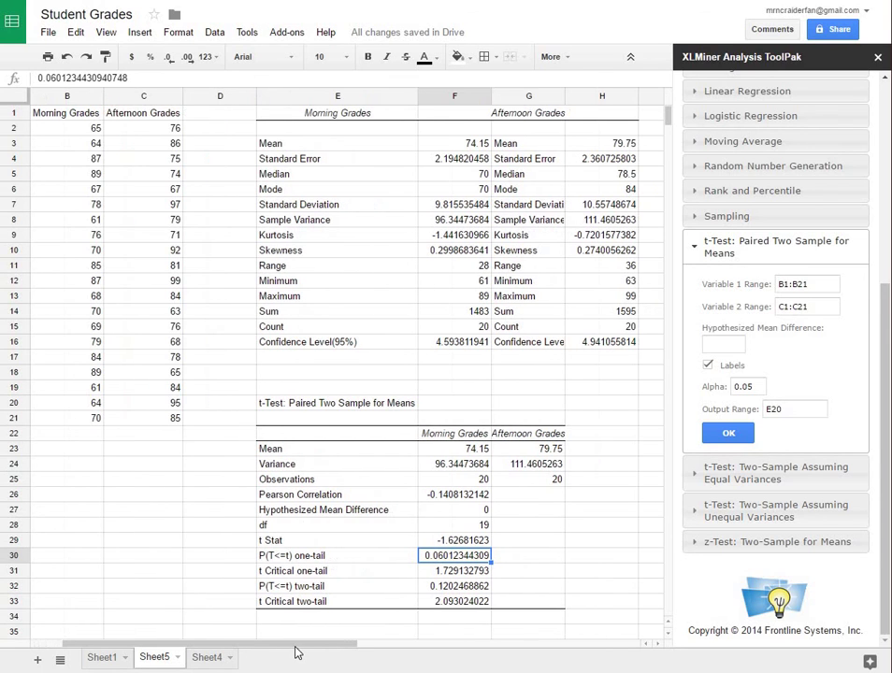
click(453, 130)
key(Down)
click(585, 149)
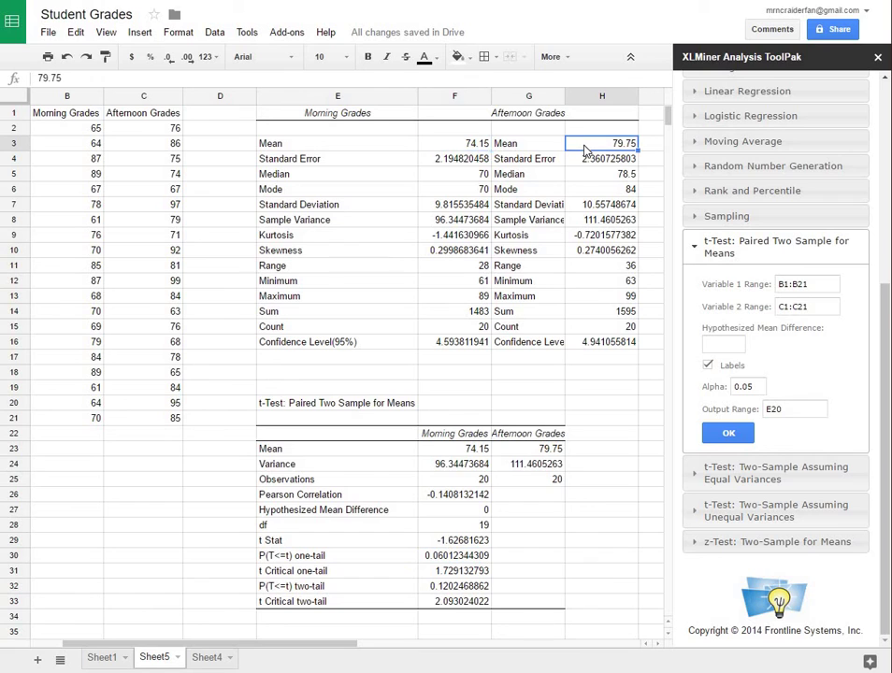